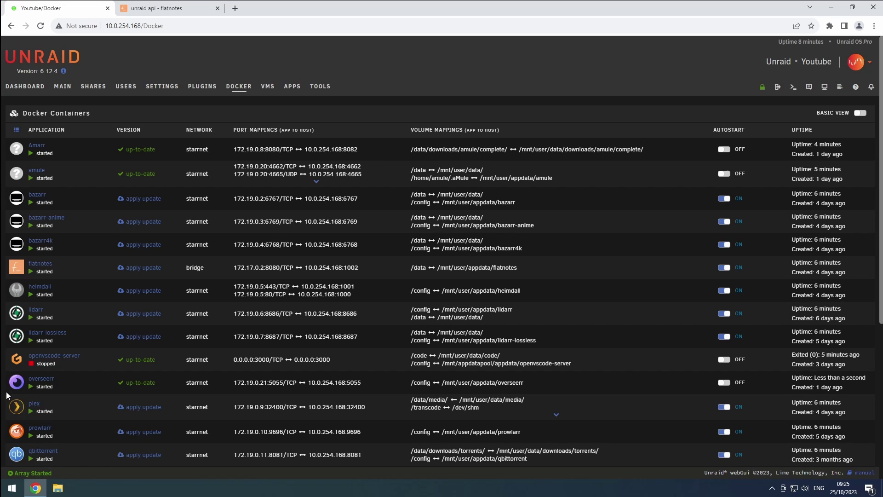
# Step: Launch the Overseerr web UI from its container and sign in with the Plex account
pyautogui.click(26, 387)
pyautogui.click(41, 406)
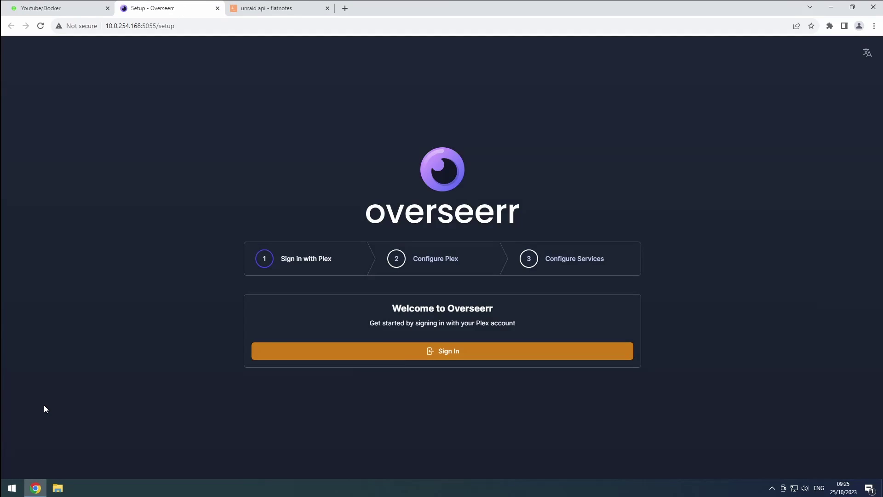
pyautogui.click(316, 352)
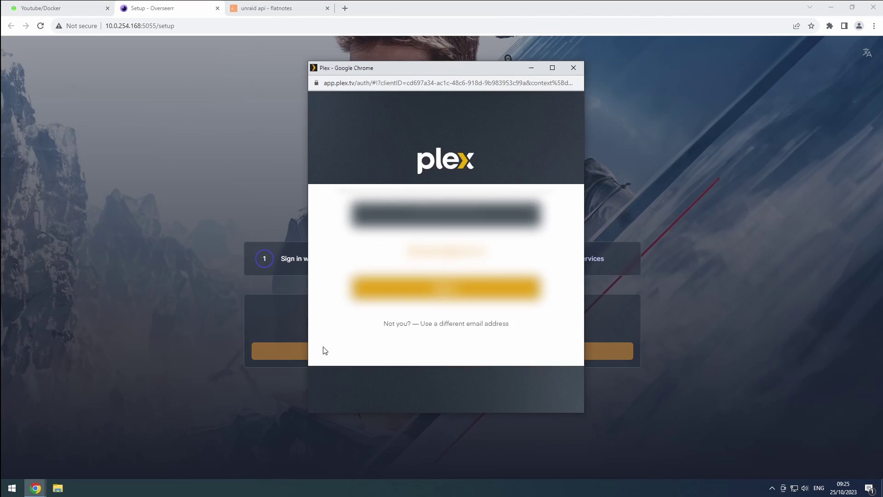
pyautogui.click(386, 327)
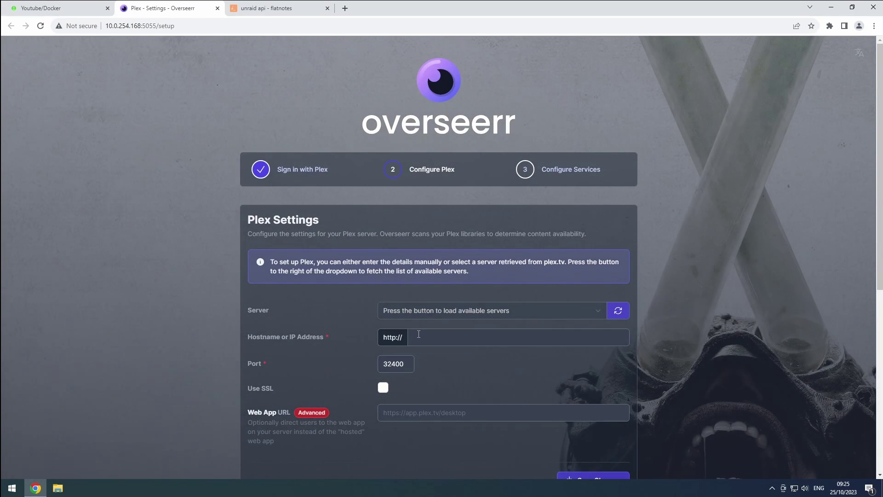
# Step: Set the Plex hostname to plex on port 32400 and save the connection
pyautogui.click(419, 334)
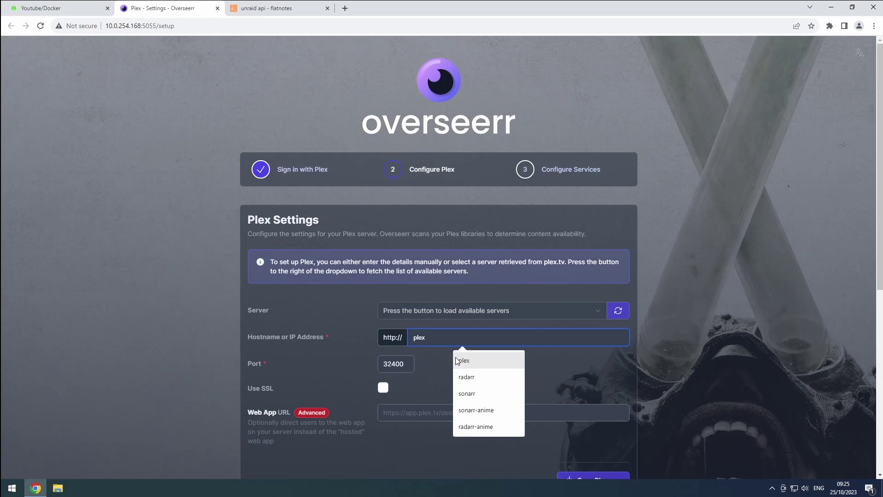
pyautogui.click(460, 358)
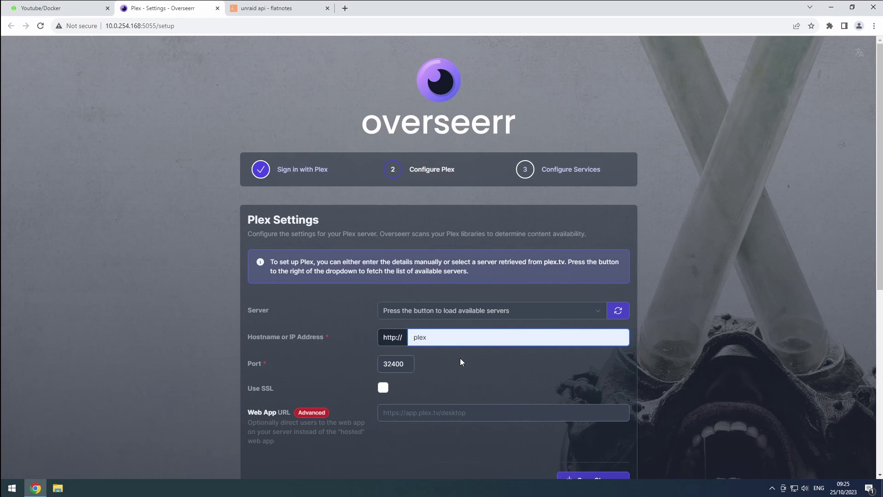
pyautogui.scroll(-3, 460, 358)
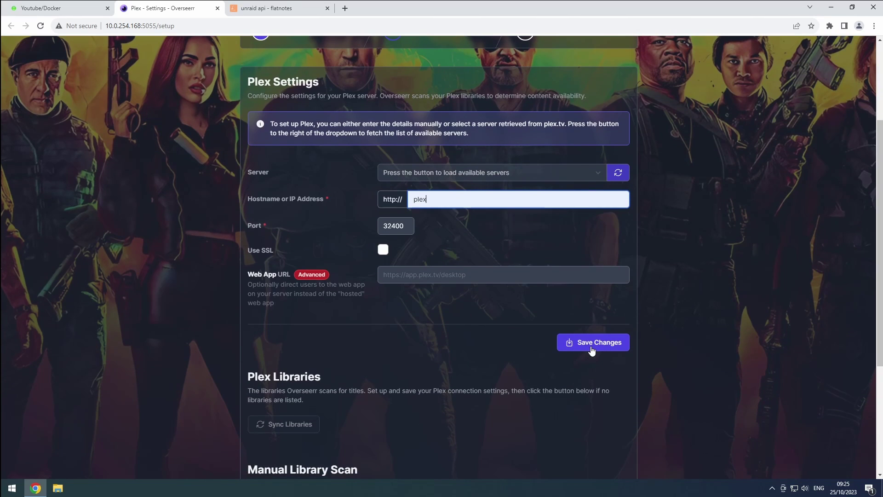
pyautogui.click(592, 351)
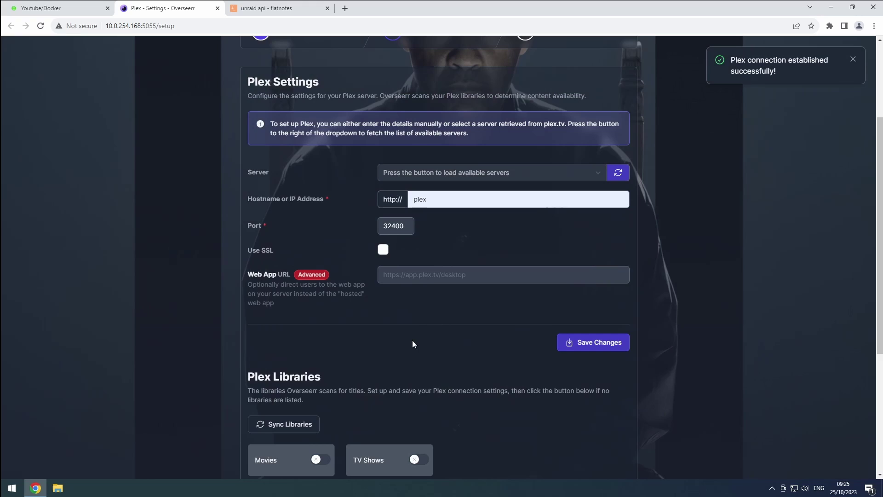
# Step: Enable the Movies and TV Shows libraries and continue to service configuration
pyautogui.scroll(-3, 404, 344)
pyautogui.click(321, 321)
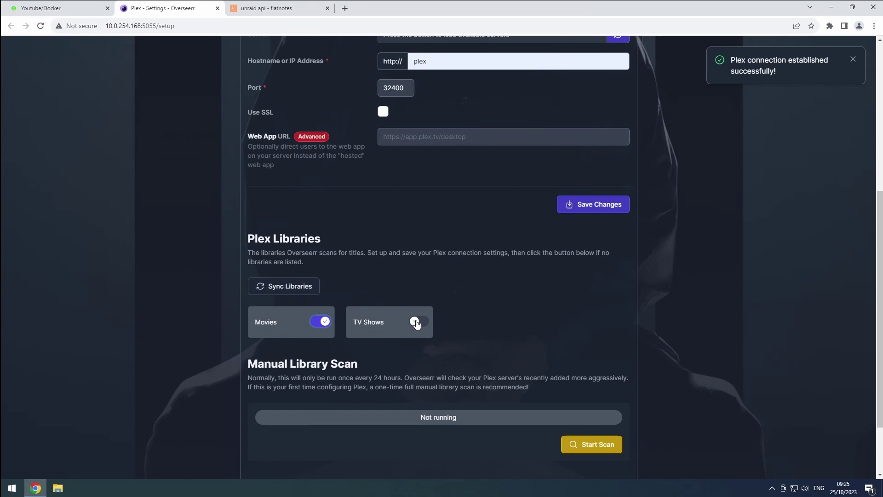
pyautogui.click(416, 322)
pyautogui.scroll(-2, 545, 320)
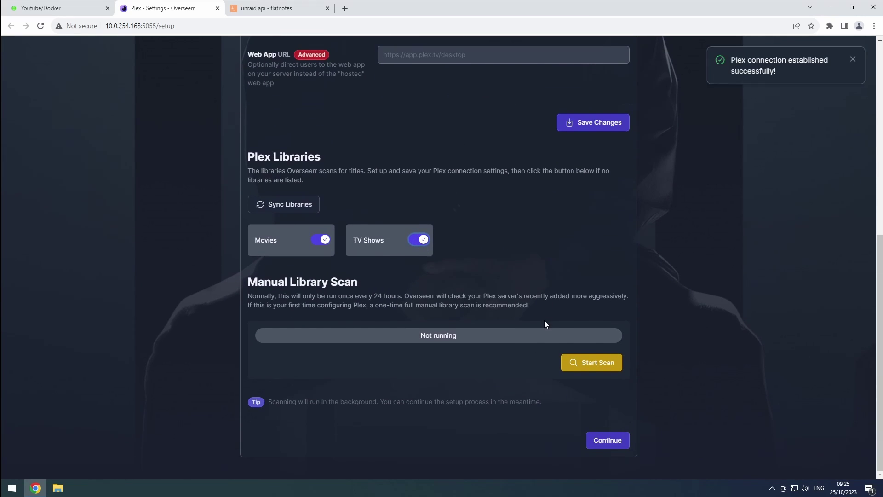
pyautogui.click(601, 444)
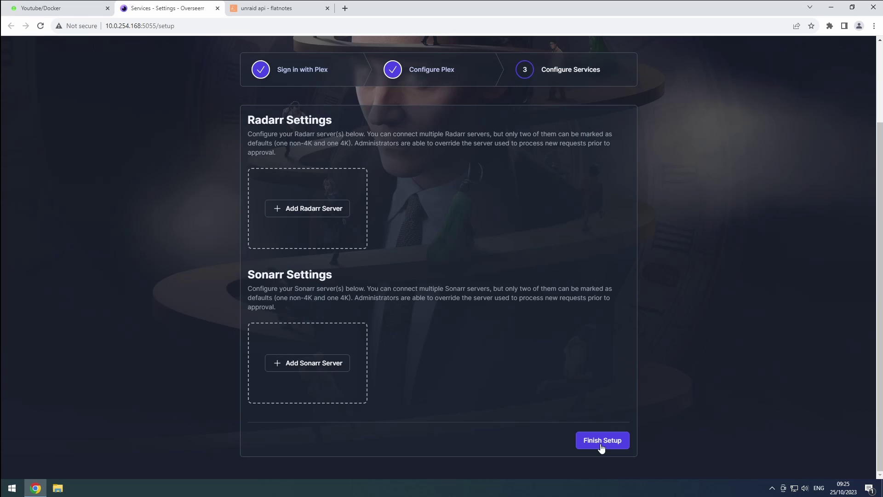
# Step: Start a default Radarr server named radarr with hostname radarr
pyautogui.click(319, 216)
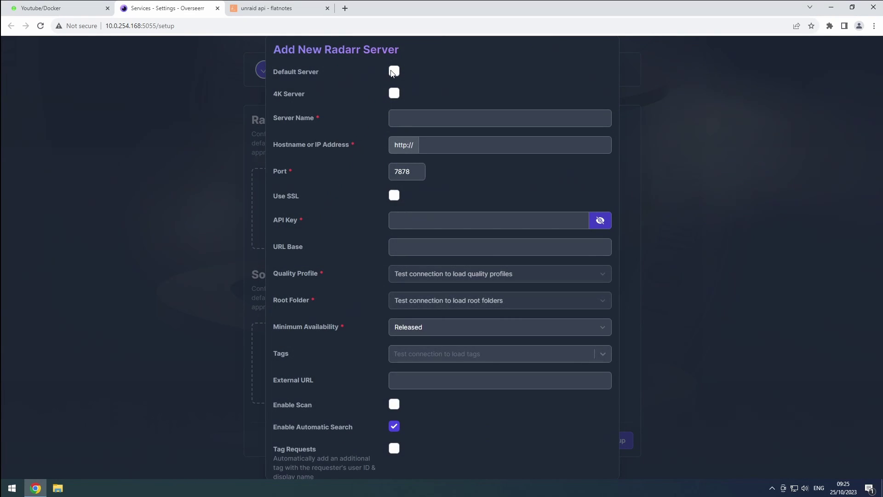
pyautogui.click(393, 72)
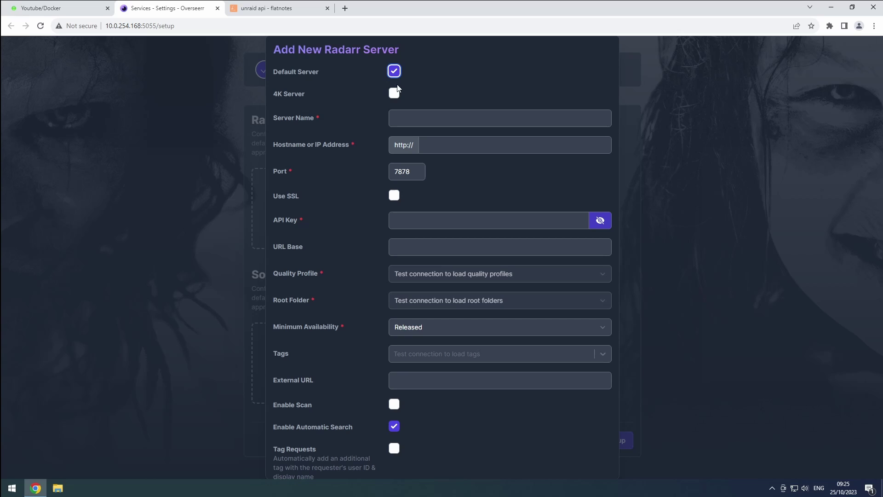
pyautogui.click(424, 126)
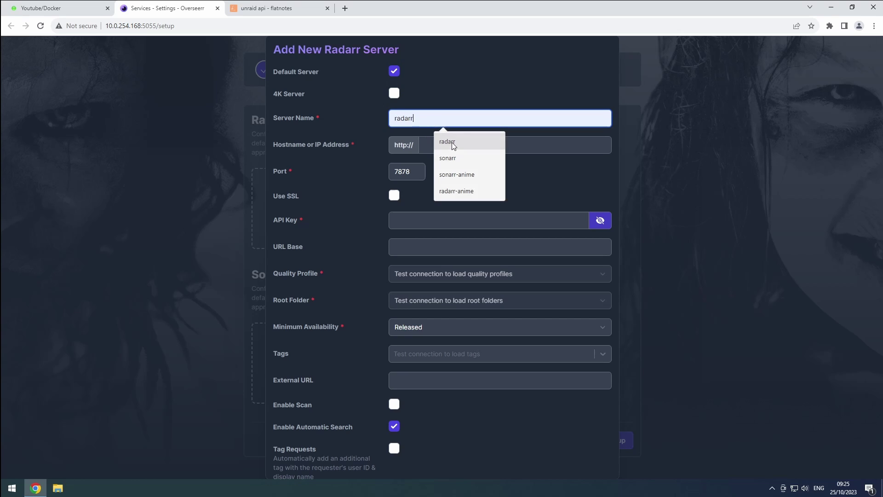
pyautogui.click(452, 142)
pyautogui.click(450, 148)
pyautogui.click(488, 185)
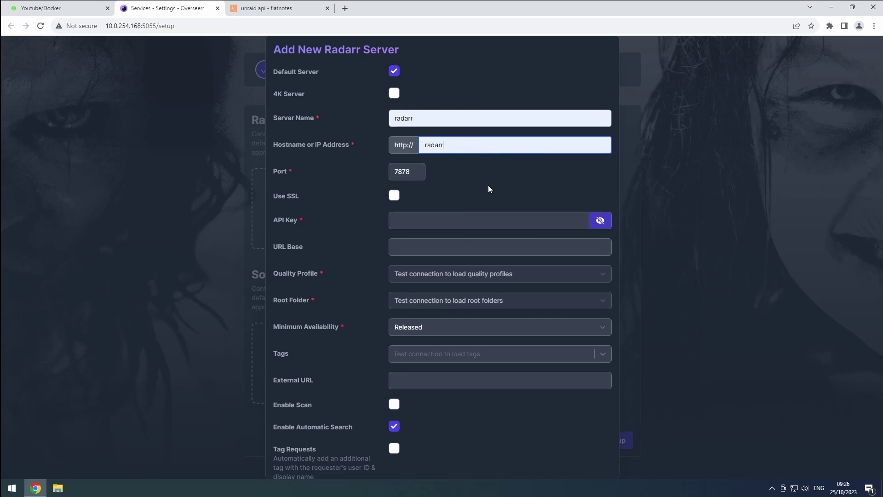
# Step: Paste the radarr API key from the notes and test the connection
pyautogui.click(299, 8)
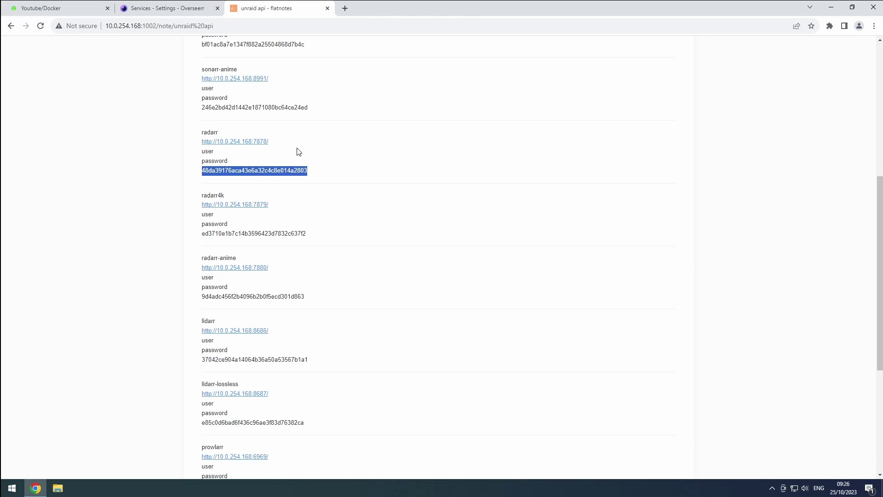
pyautogui.rightClick(287, 168)
pyautogui.click(304, 175)
pyautogui.click(156, 12)
pyautogui.click(404, 220)
pyautogui.hotkey('ctrl', 'v')
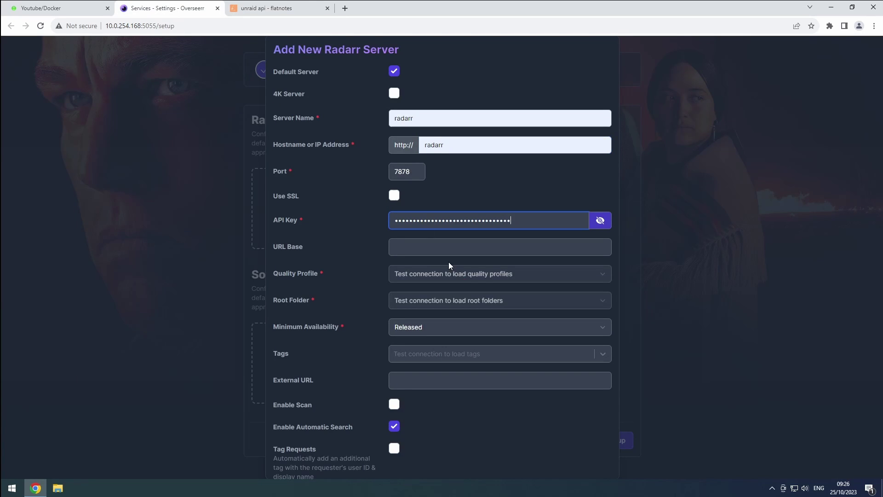
pyautogui.scroll(-1, 469, 299)
pyautogui.click(536, 463)
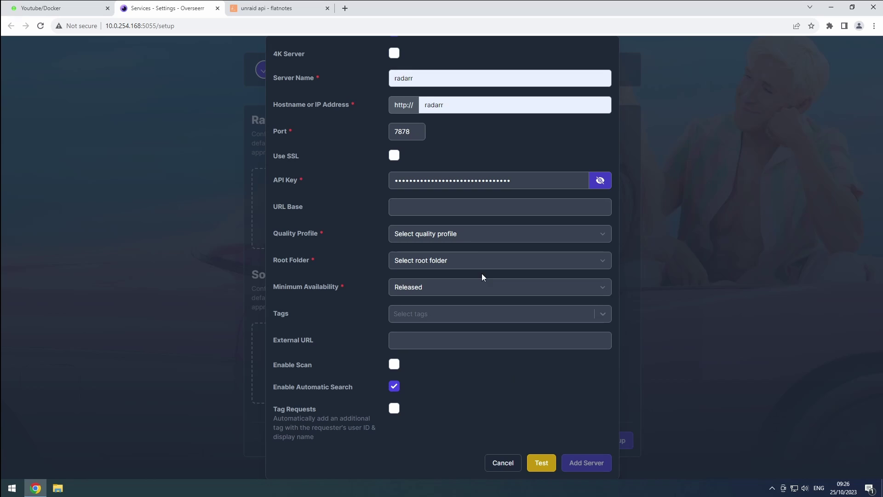
# Step: Choose HD Bluray + WEB and /data/media/movies/1080p, then add the server
pyautogui.click(465, 232)
pyautogui.click(455, 255)
pyautogui.click(454, 264)
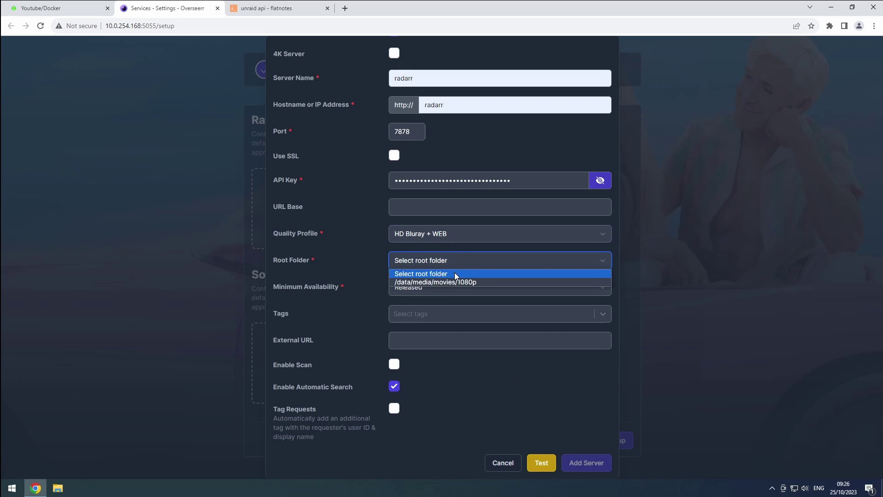
pyautogui.click(455, 281)
pyautogui.click(577, 463)
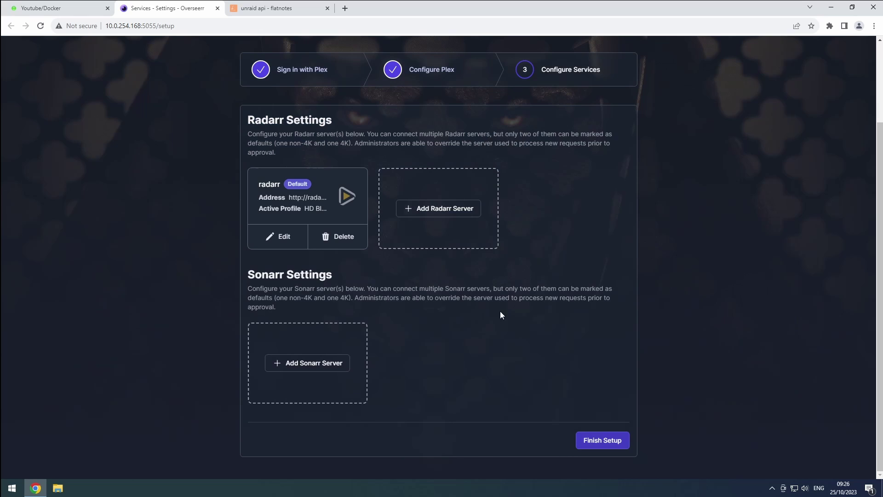
# Step: Start a second Radarr server named radarr-anime, hostname radarr-anime, port 7880
pyautogui.click(444, 209)
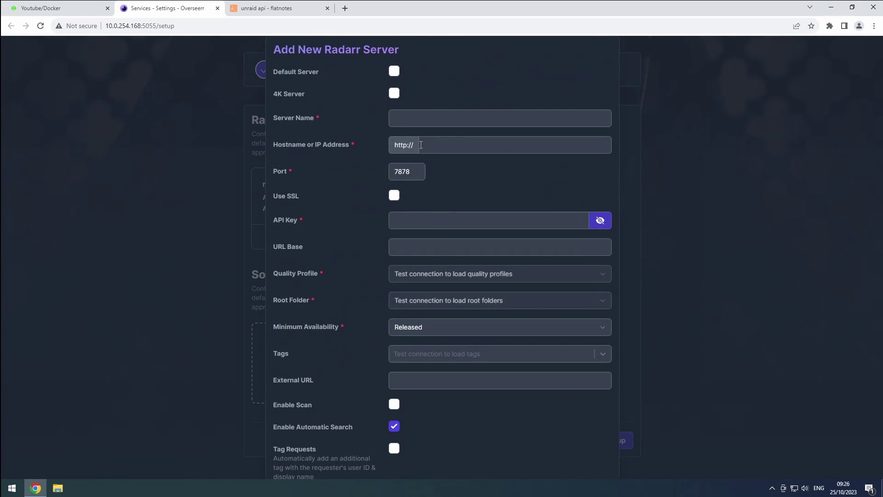
pyautogui.click(423, 117)
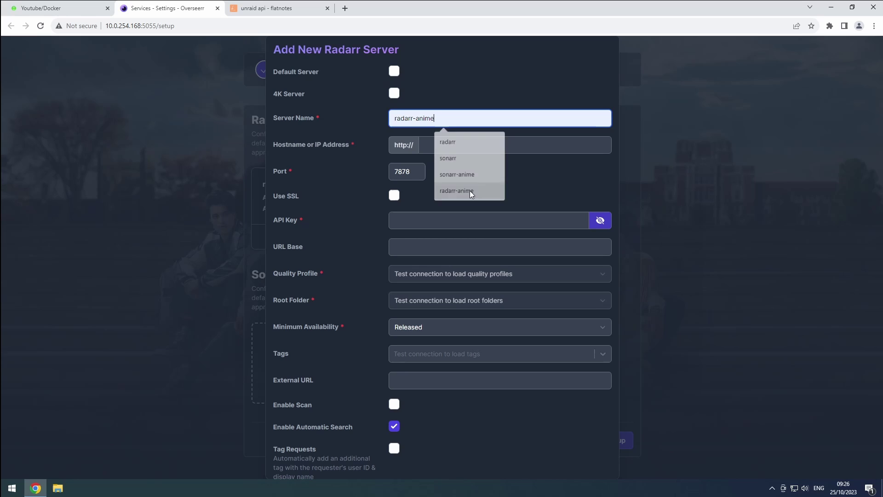
pyautogui.click(469, 190)
pyautogui.click(452, 146)
pyautogui.click(494, 231)
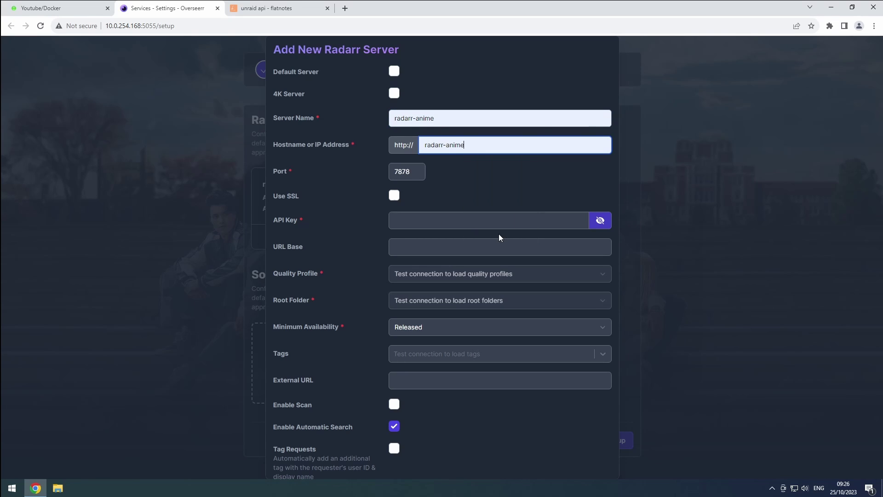
pyautogui.click(415, 176)
pyautogui.press('BackSpace')
pyautogui.press('BackSpace')
pyautogui.write('80')
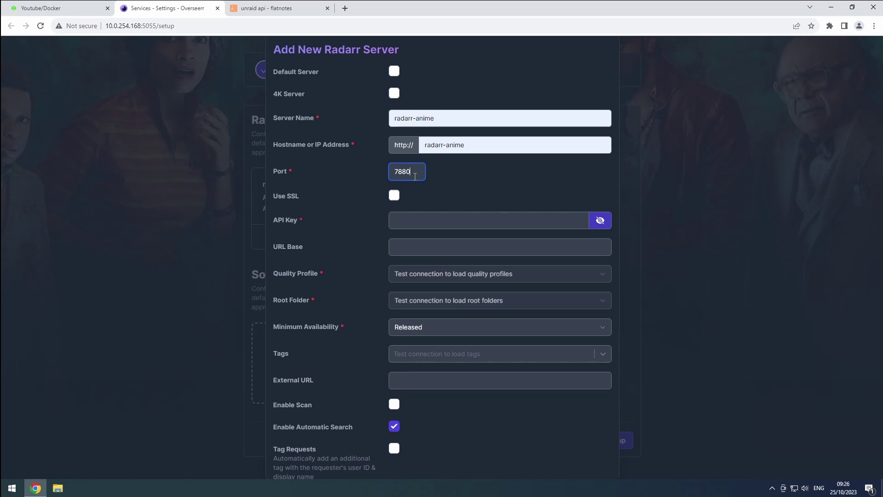
# Step: Paste the radarr-anime API key from the notes and test the connection
pyautogui.click(271, 11)
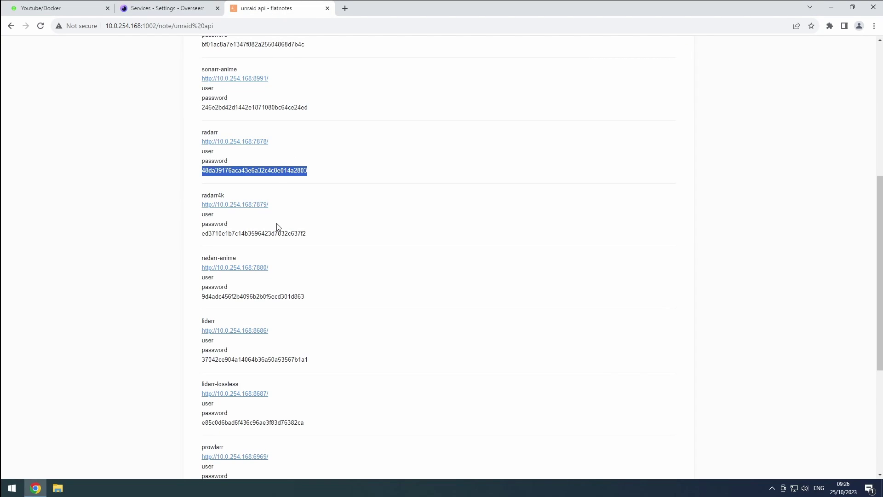
pyautogui.doubleClick(284, 297)
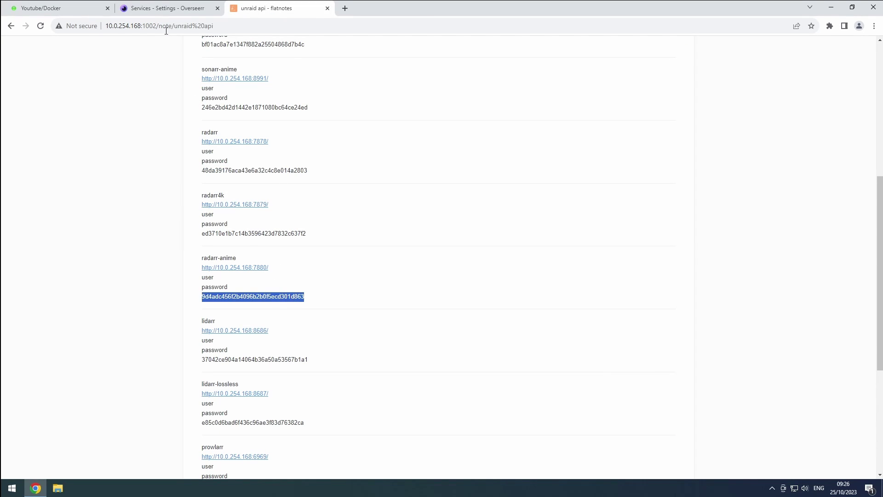
pyautogui.click(168, 11)
pyautogui.click(414, 218)
pyautogui.hotkey('ctrl', 'v')
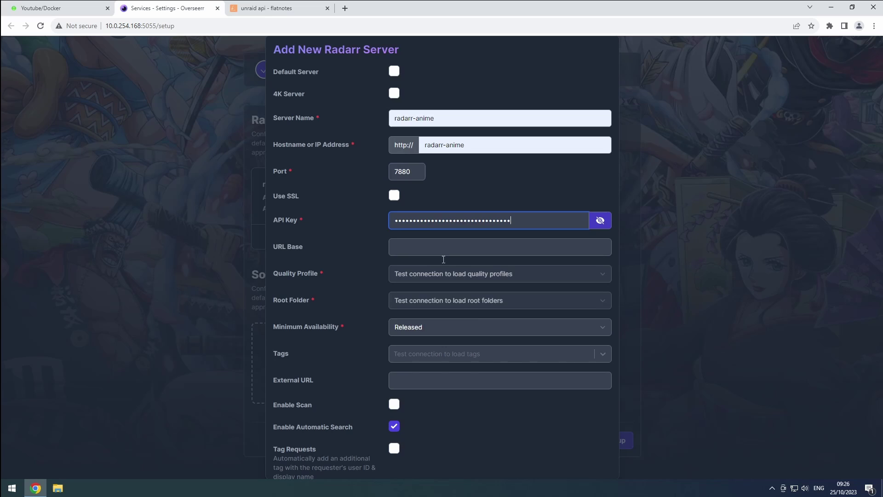
pyautogui.scroll(-1, 503, 358)
pyautogui.click(541, 461)
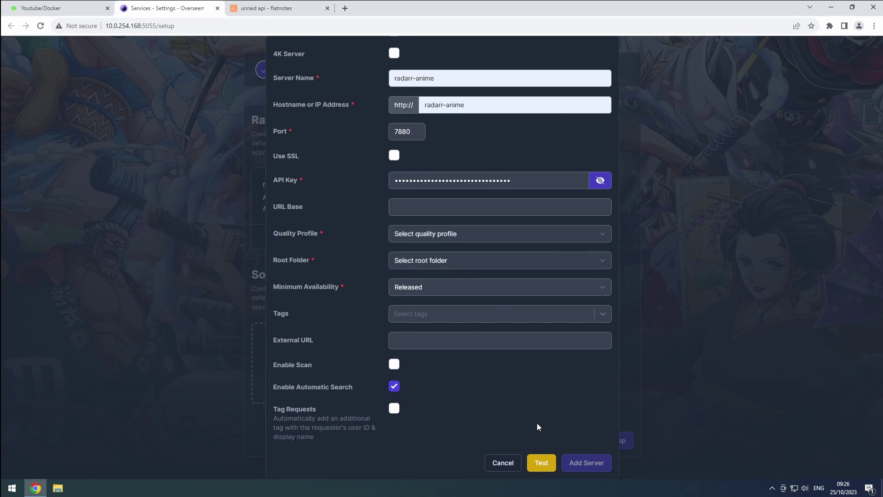
# Step: Choose Remux-1080p - Anime and /data/media/movies/anime, then add the server
pyautogui.click(456, 235)
pyautogui.click(453, 256)
pyautogui.click(445, 261)
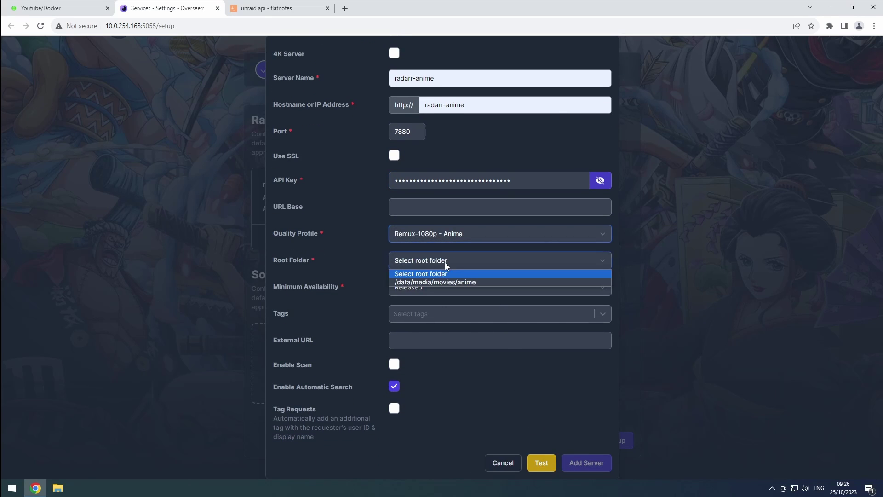
pyautogui.click(449, 282)
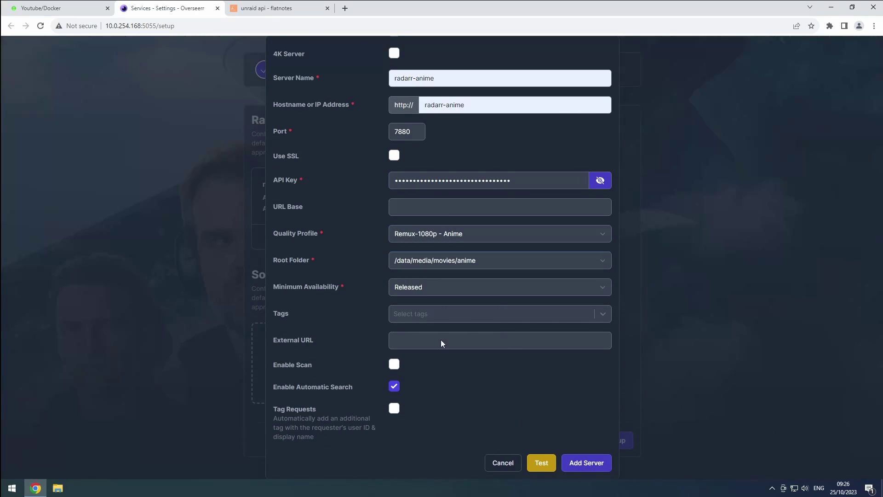
pyautogui.click(578, 461)
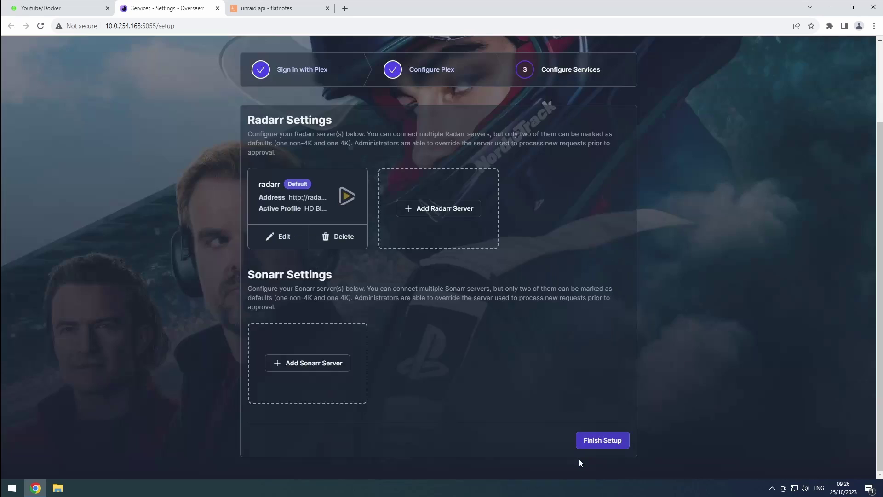
# Step: Start a default Sonarr server with name and hostname sonarr
pyautogui.click(325, 362)
pyautogui.click(394, 72)
pyautogui.click(416, 123)
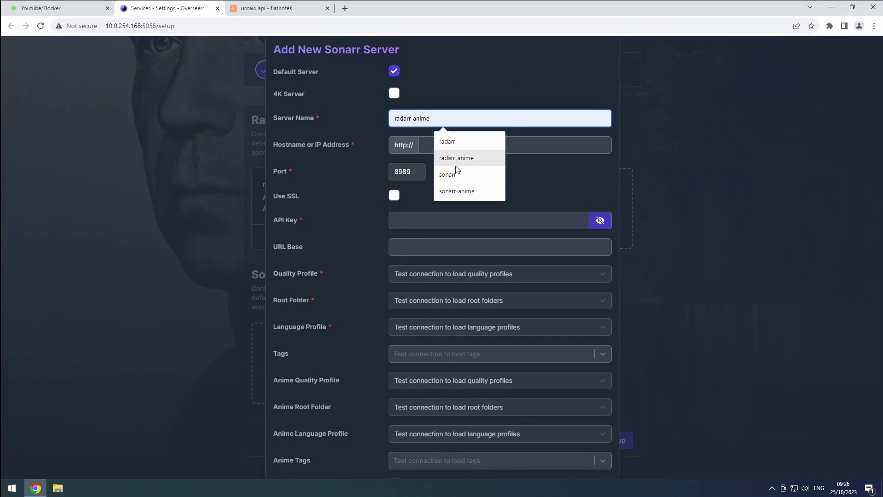
pyautogui.click(451, 172)
pyautogui.click(449, 145)
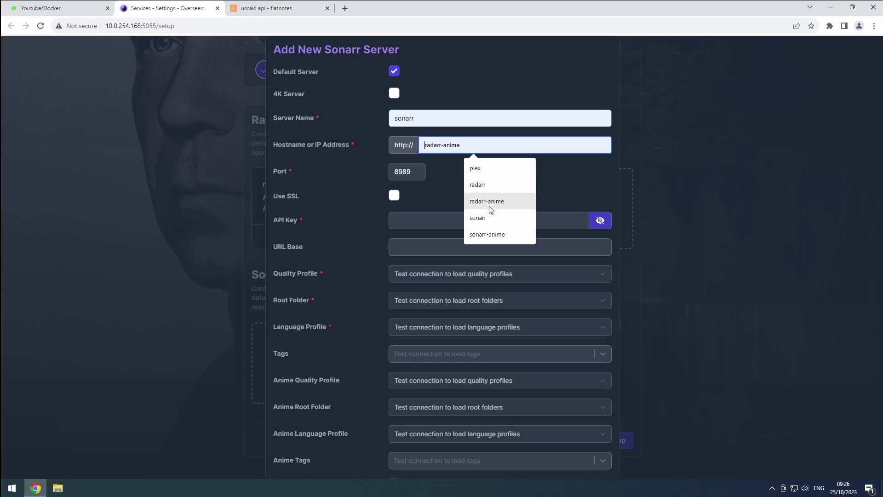
pyautogui.click(483, 218)
# Step: Paste the sonarr API key from the notes and test the connection
pyautogui.click(292, 8)
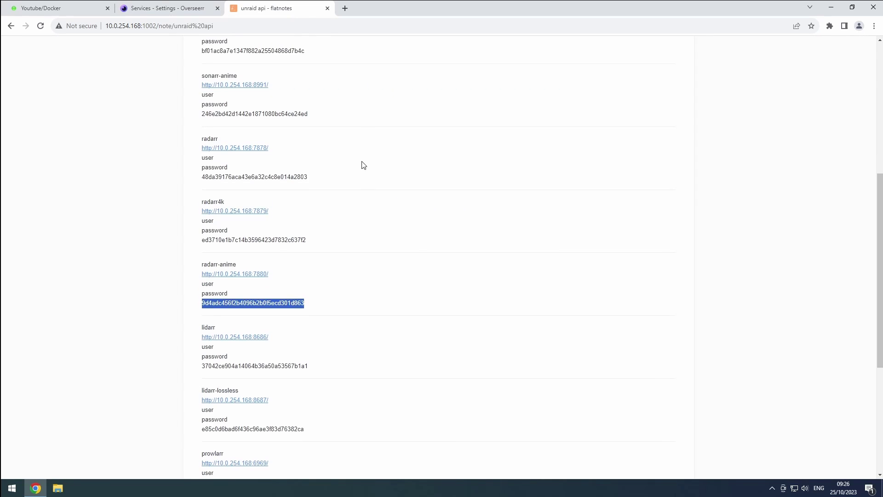
pyautogui.scroll(10, 360, 166)
pyautogui.scroll(-1, 270, 146)
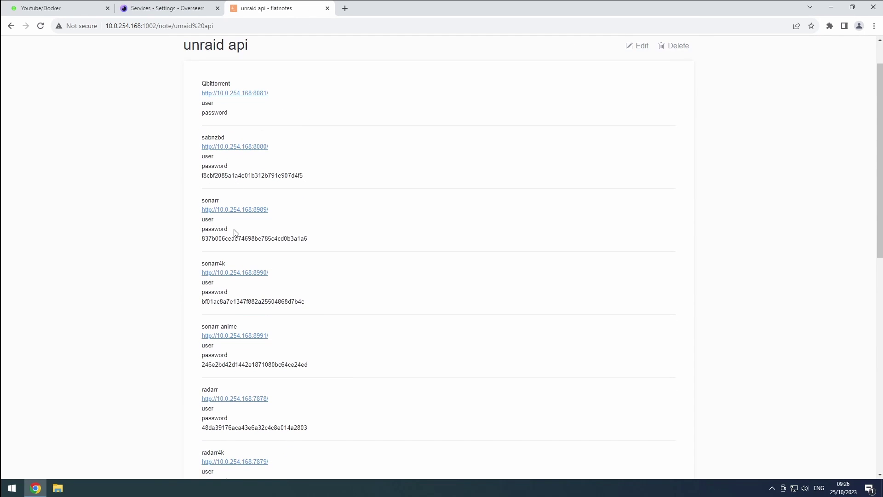
pyautogui.doubleClick(241, 239)
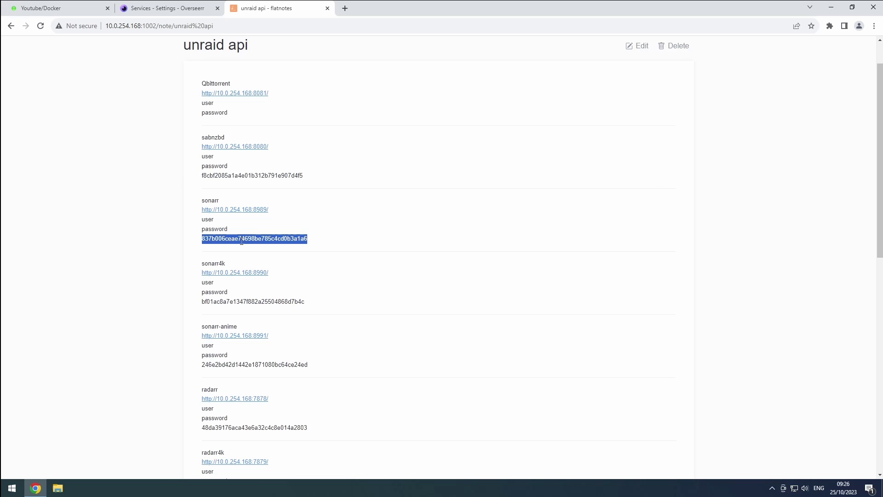
pyautogui.click(165, 8)
pyautogui.click(424, 222)
pyautogui.hotkey('ctrl', 'v')
pyautogui.scroll(-4, 508, 292)
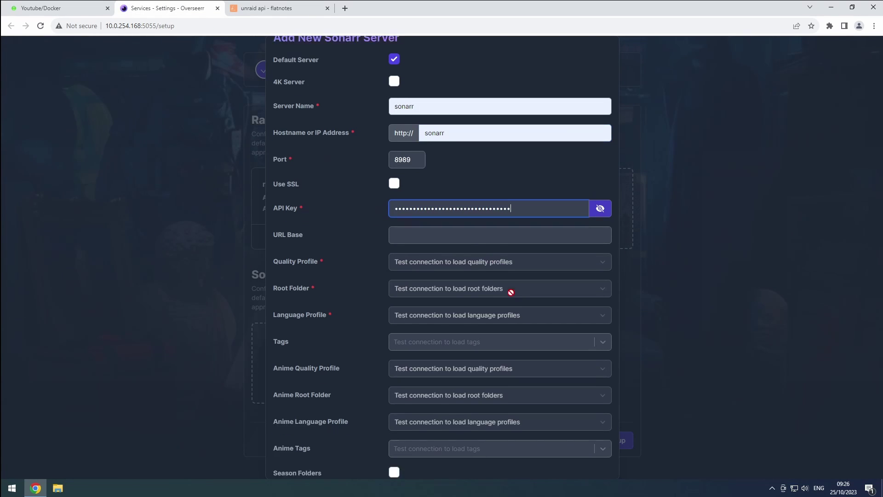
pyautogui.click(541, 464)
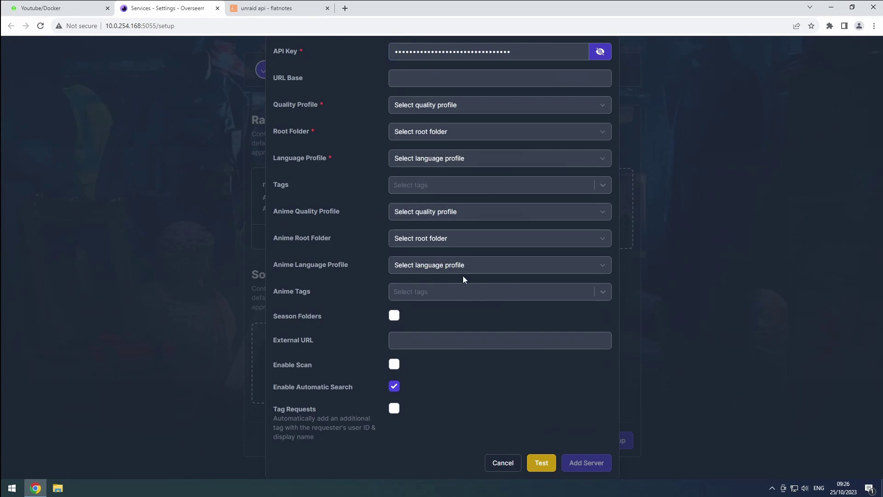
# Step: Choose WEB-1080p, /data/media/tv/1080p and Deprecated language profile, with season folders on
pyautogui.scroll(1, 463, 278)
pyautogui.click(422, 154)
pyautogui.click(422, 172)
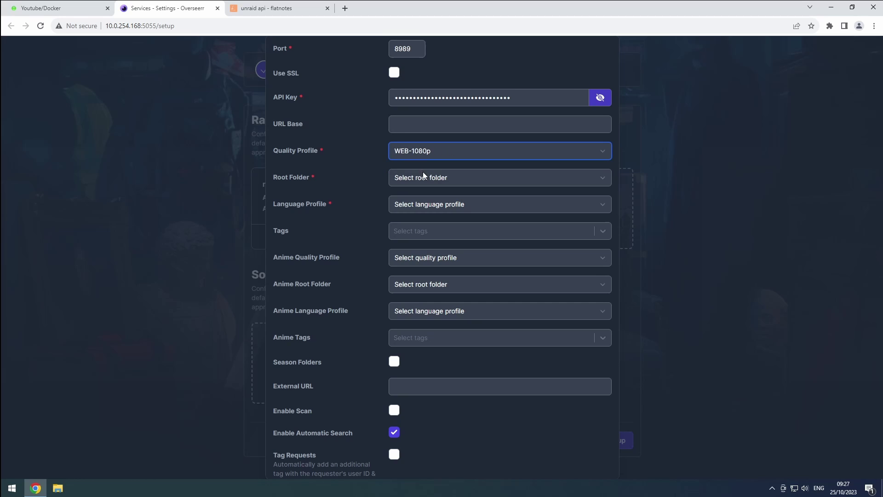
pyautogui.click(423, 177)
pyautogui.click(434, 195)
pyautogui.click(436, 204)
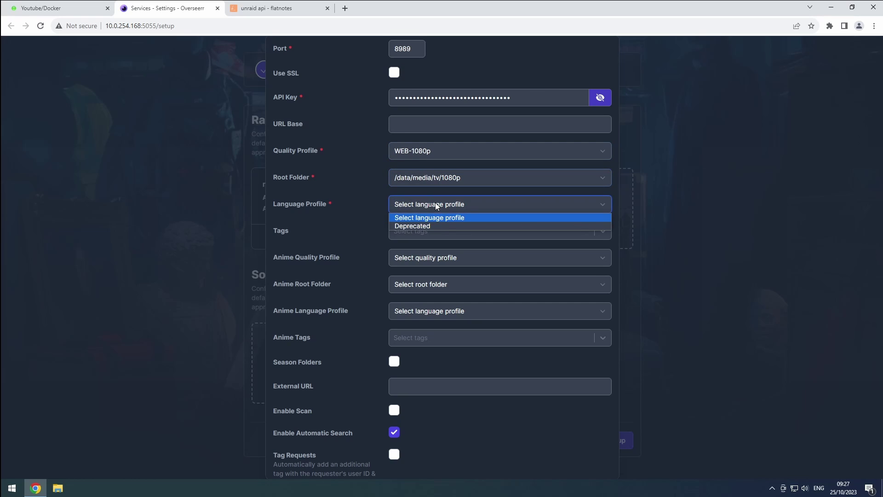
pyautogui.click(431, 227)
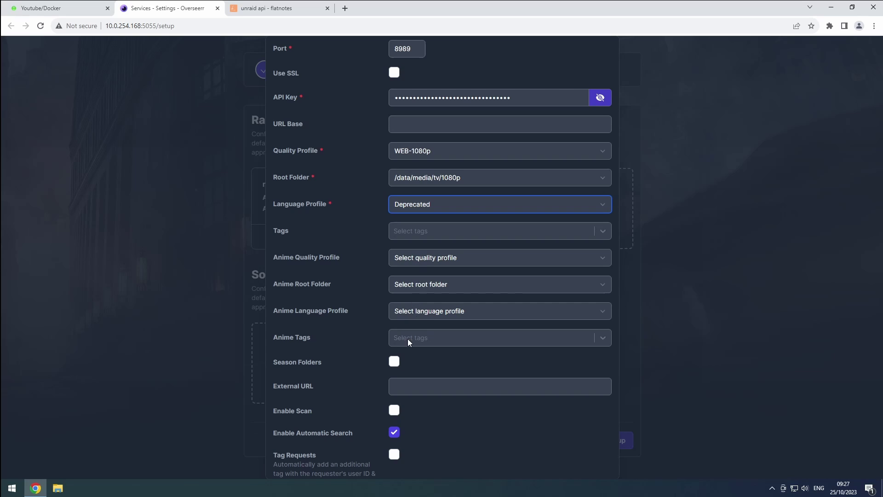
pyautogui.click(394, 362)
pyautogui.scroll(-1, 394, 365)
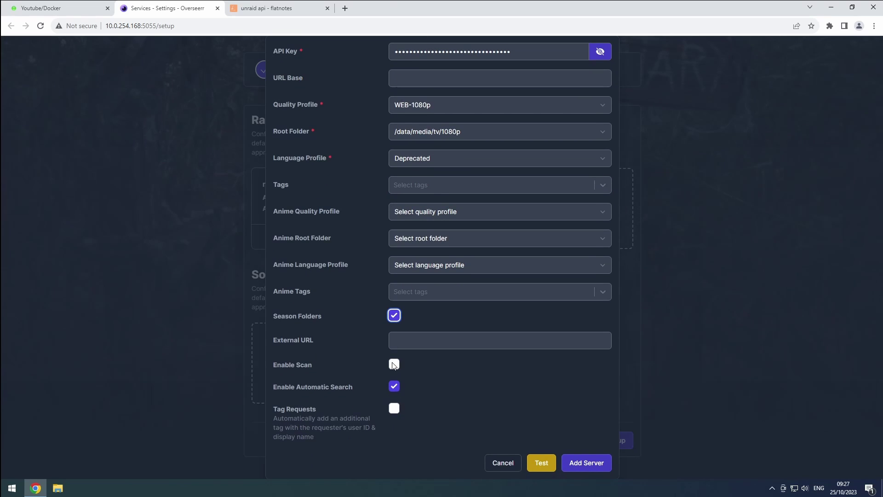
# Step: Save the sonarr server and start sonarr-anime with hostname sonarr-anime, port 8991
pyautogui.click(570, 460)
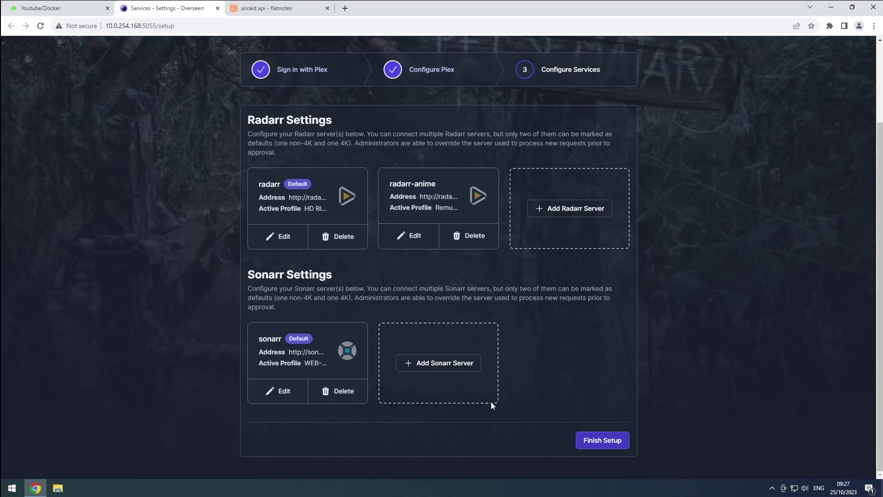
pyautogui.click(451, 363)
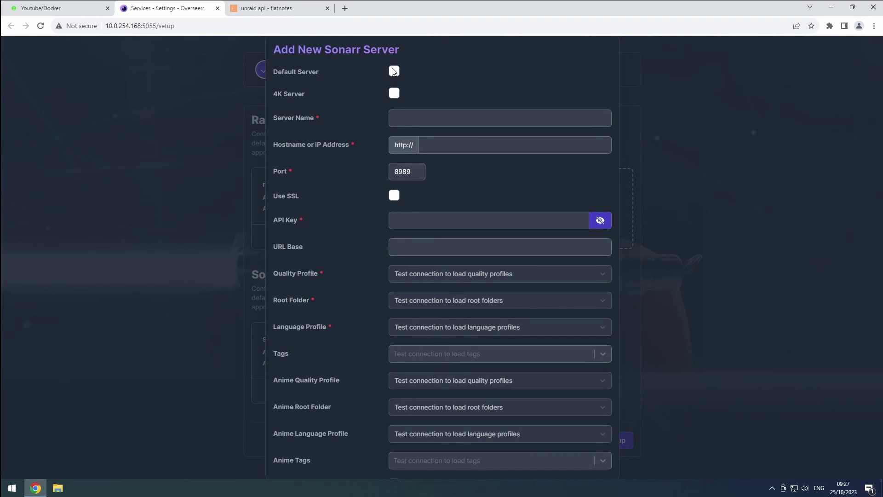
pyautogui.click(422, 121)
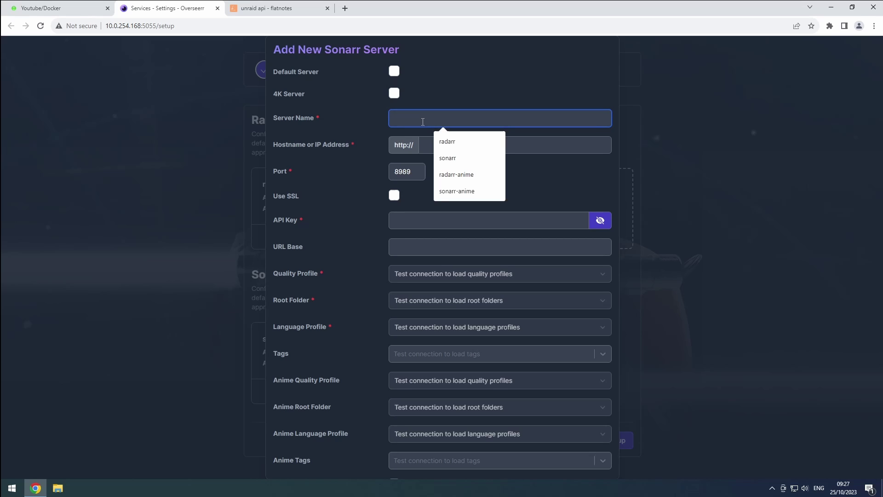
pyautogui.click(469, 197)
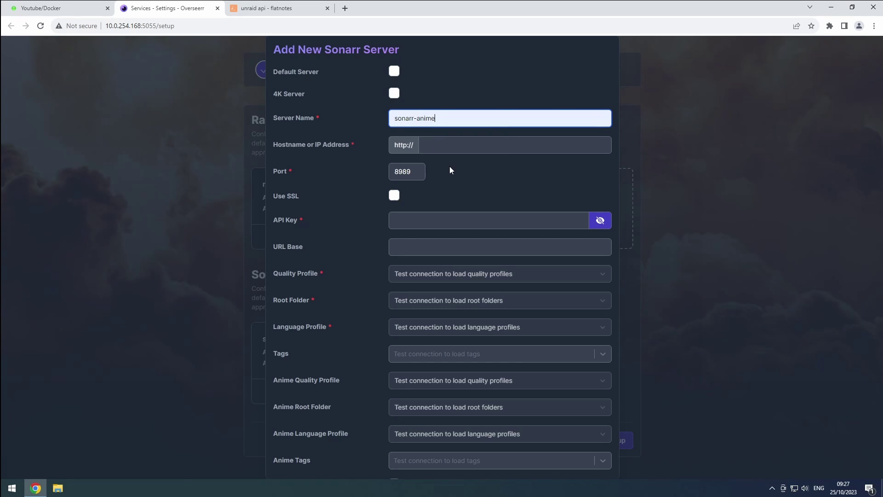
pyautogui.click(453, 145)
pyautogui.click(489, 232)
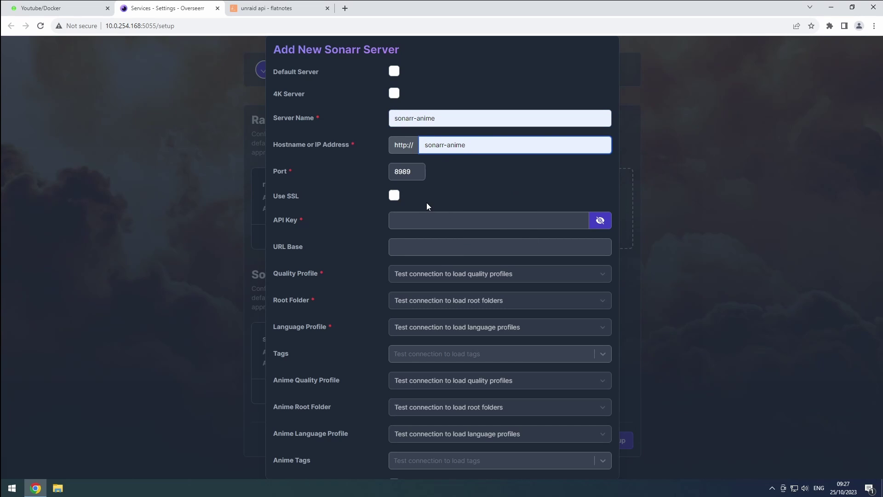
pyautogui.click(407, 171)
pyautogui.press('BackSpace')
pyautogui.press('BackSpace')
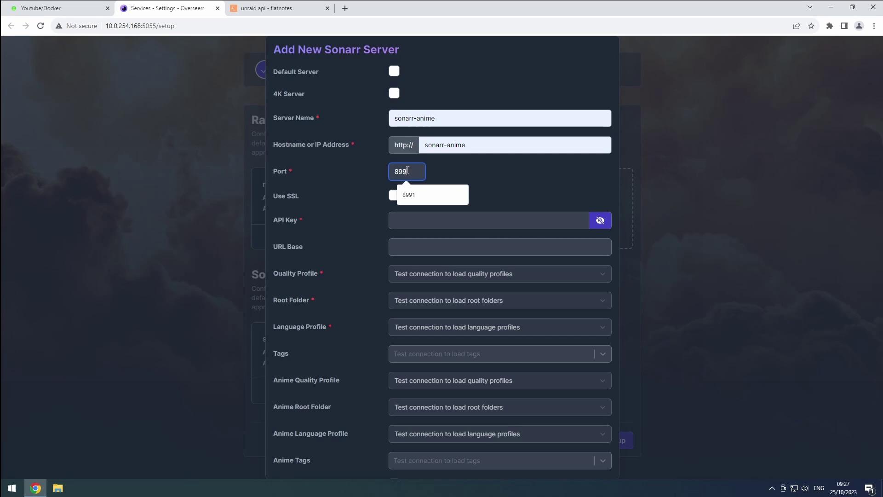
pyautogui.write('91')
# Step: Paste the sonarr-anime API key from the notes and test the connection
pyautogui.click(275, 9)
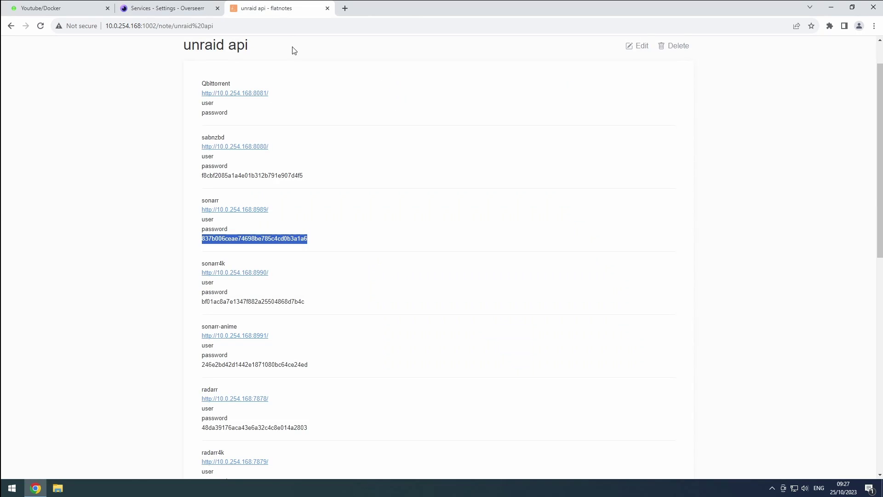
pyautogui.doubleClick(275, 365)
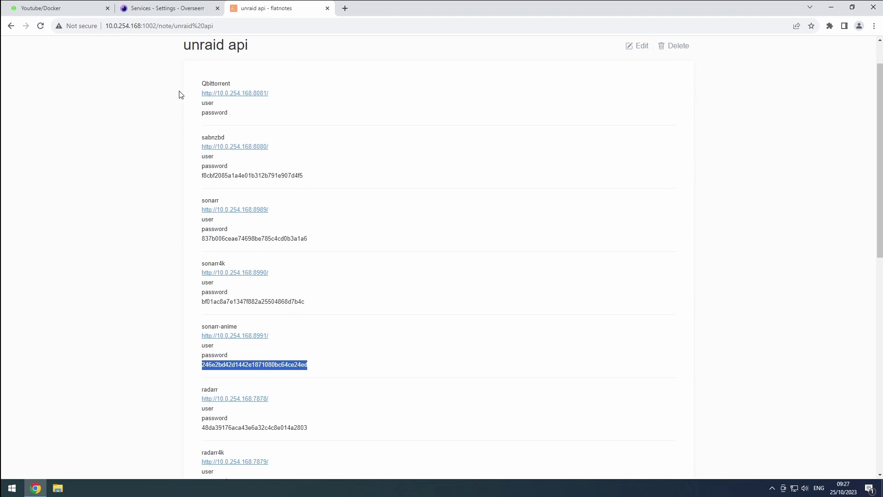
pyautogui.click(169, 9)
pyautogui.click(406, 225)
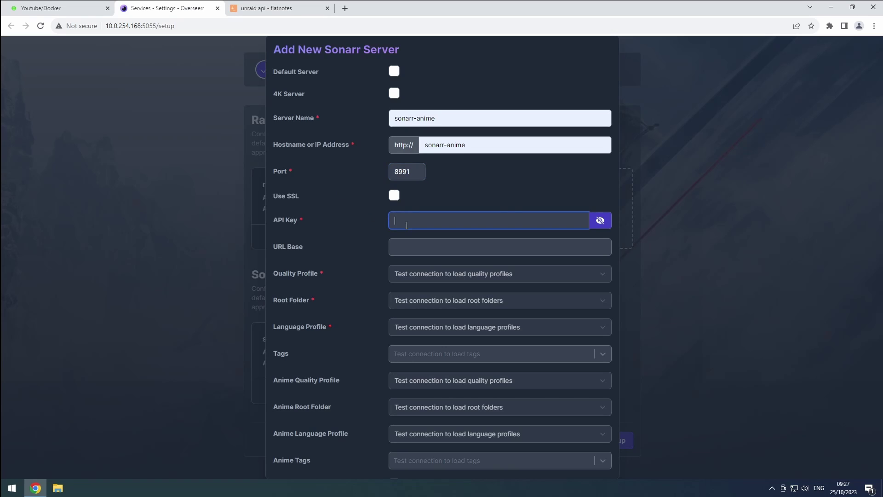
pyautogui.hotkey('ctrl', 'v')
pyautogui.scroll(-4, 446, 320)
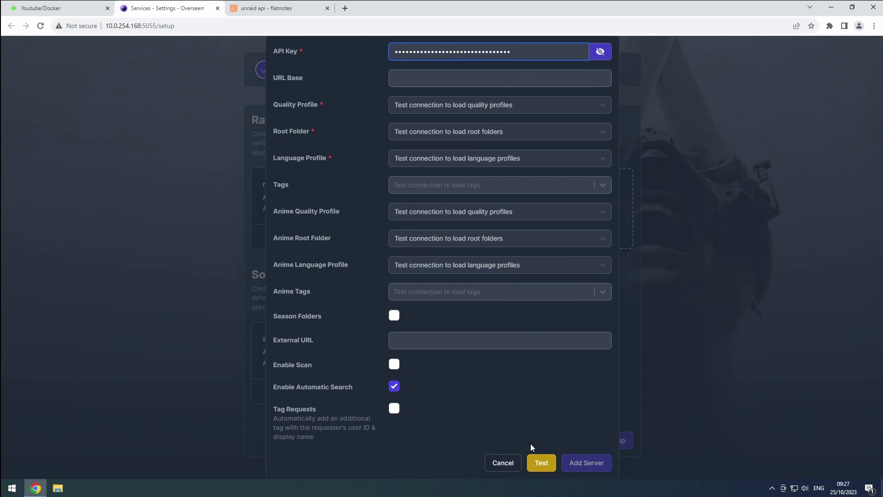
pyautogui.click(541, 471)
# Step: Choose Remux-1080p - Anime, /data/media/tv/anime and the Deprecated language profile
pyautogui.scroll(2, 476, 240)
pyautogui.click(441, 199)
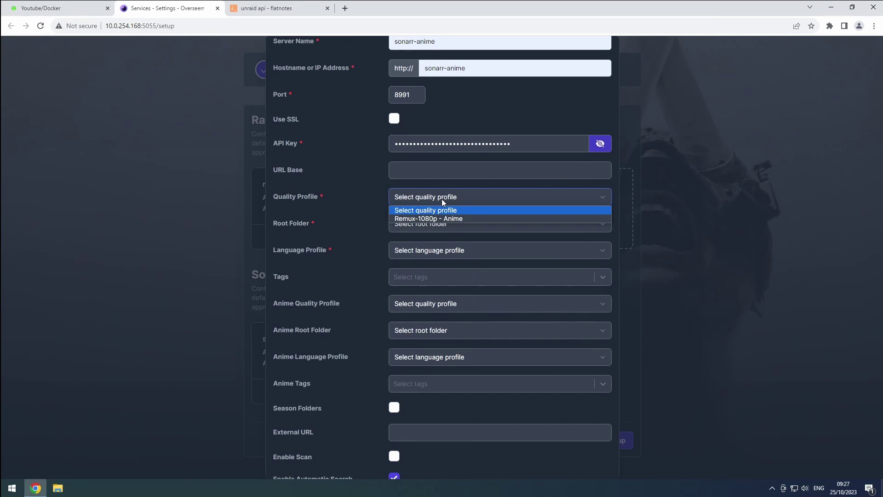
pyautogui.click(442, 217)
pyautogui.click(443, 226)
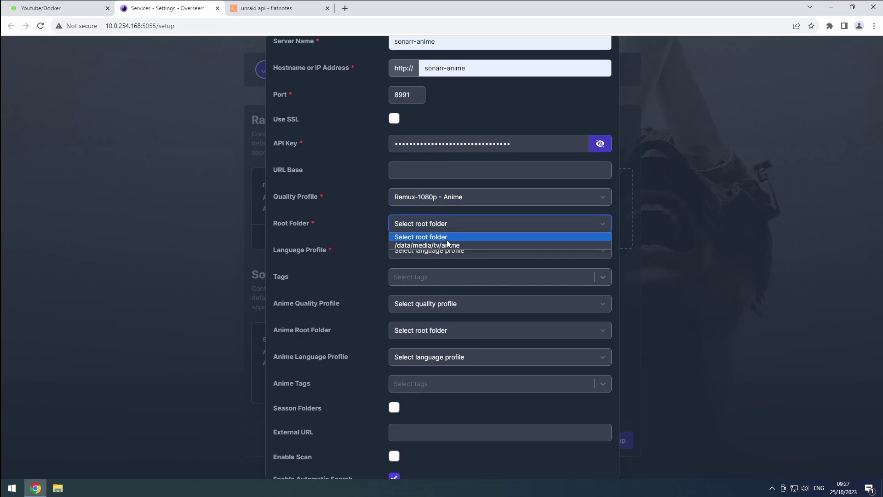
pyautogui.click(447, 242)
pyautogui.click(448, 252)
pyautogui.click(450, 272)
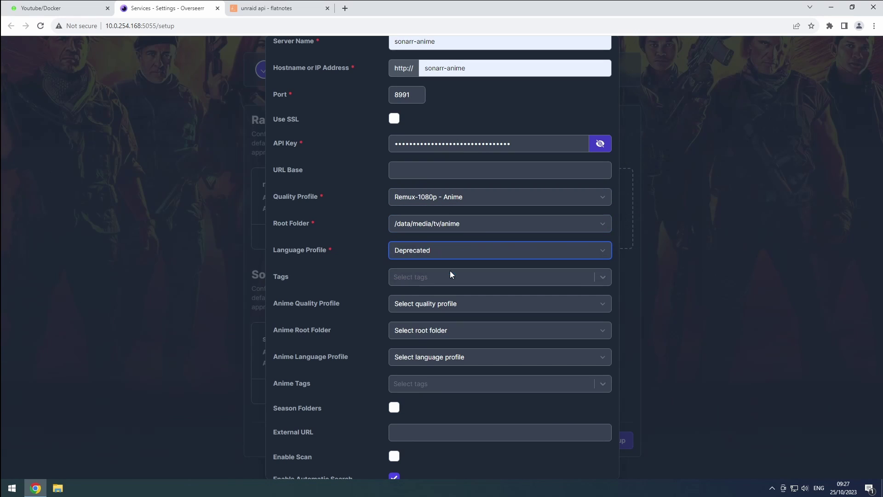
# Step: Turn on season folders, add the sonarr-anime server, and finish setup
pyautogui.scroll(-2, 409, 404)
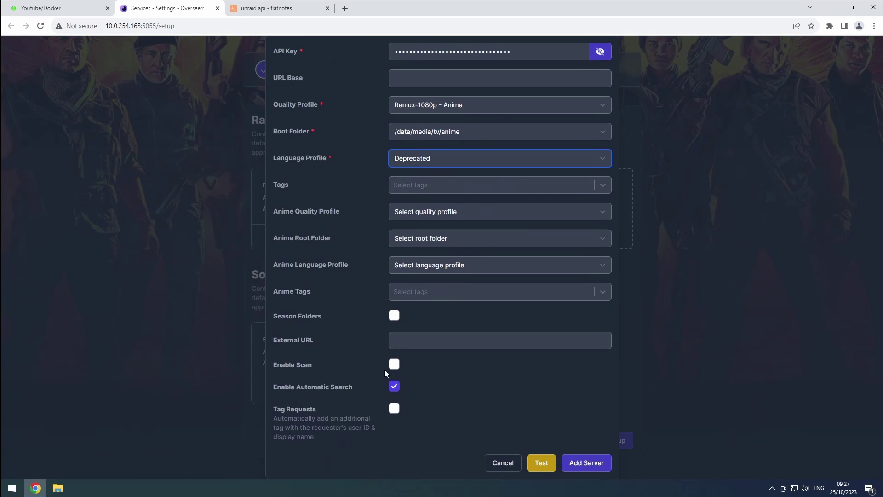
pyautogui.click(394, 317)
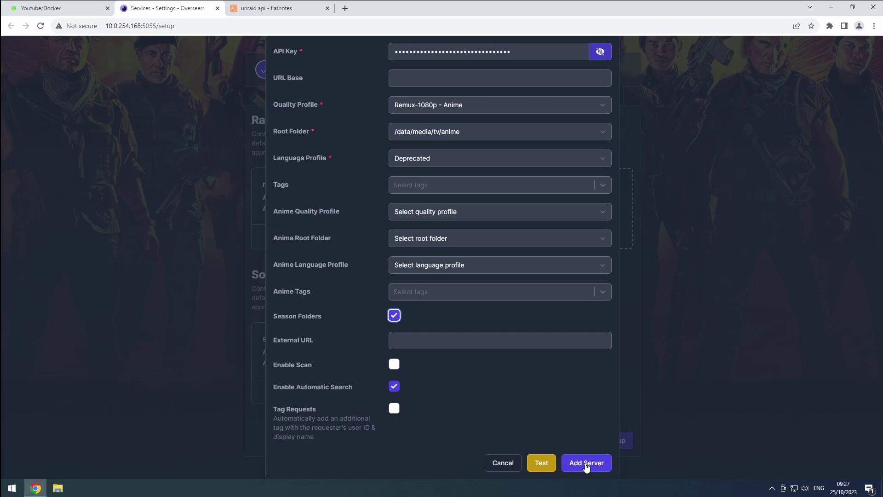
pyautogui.click(585, 464)
pyautogui.click(582, 440)
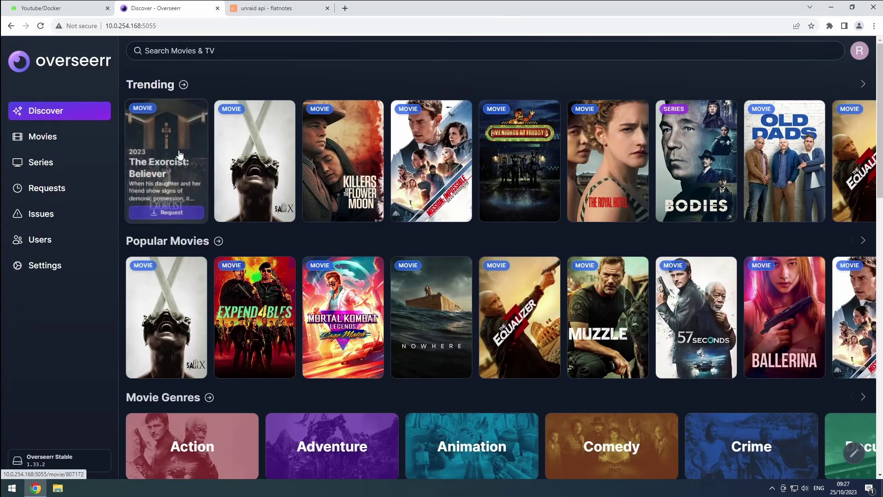
# Step: Scroll through the Discover page to look over its content
pyautogui.scroll(-4, 190, 293)
pyautogui.scroll(-6, 199, 322)
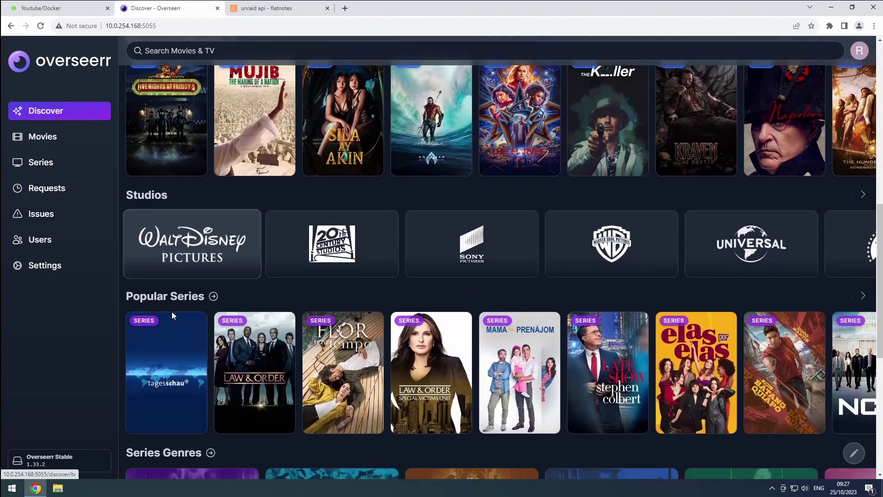
pyautogui.scroll(-6, 173, 302)
pyautogui.scroll(-1, 168, 136)
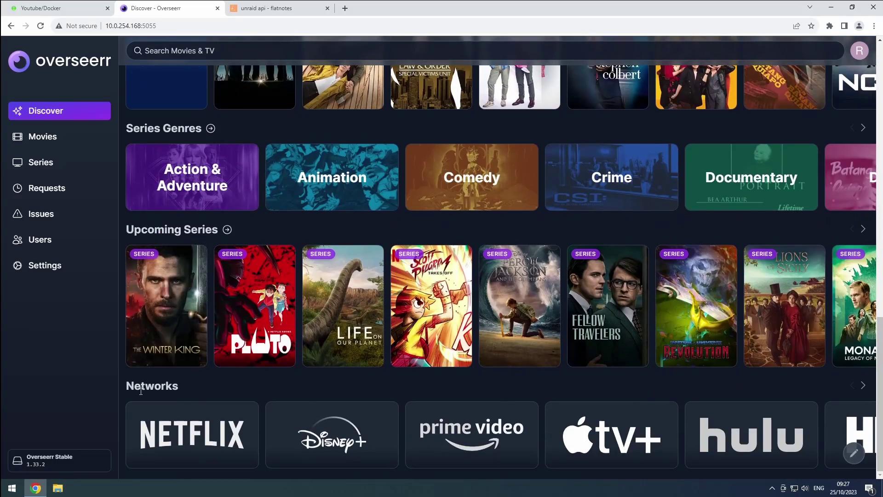
pyautogui.scroll(12, 167, 135)
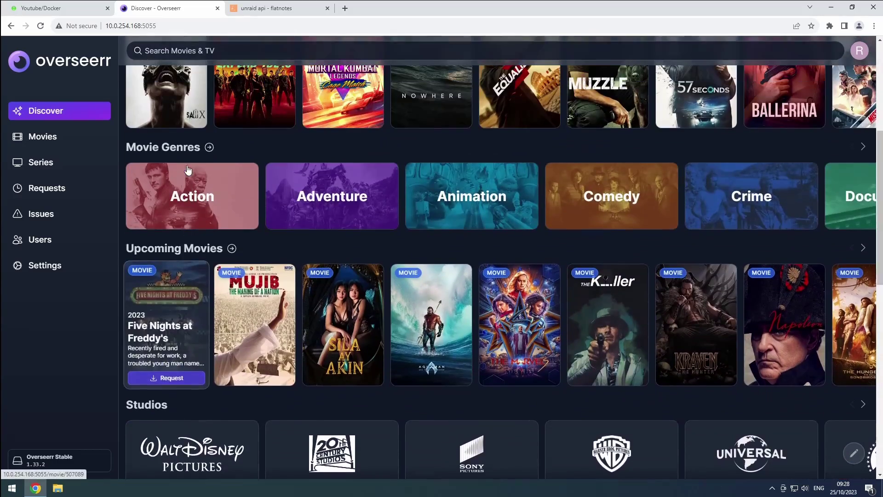
pyautogui.scroll(5, 178, 172)
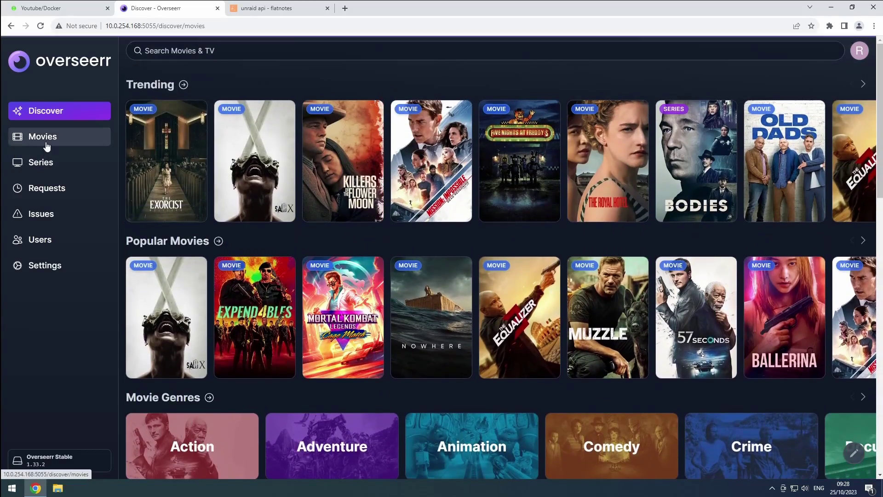
# Step: Browse the Movies and Series pages, viewing and closing each one's filters
pyautogui.click(46, 138)
pyautogui.click(836, 92)
pyautogui.scroll(-6, 736, 271)
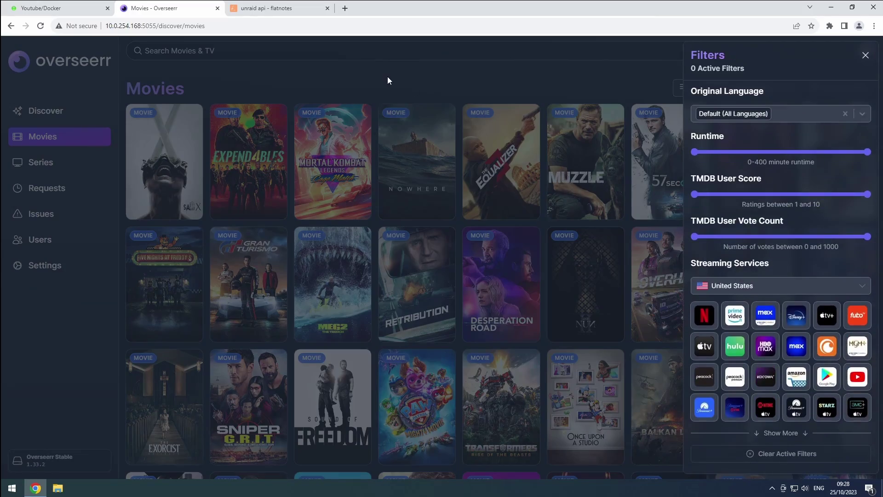
pyautogui.click(388, 77)
pyautogui.click(41, 162)
pyautogui.click(836, 87)
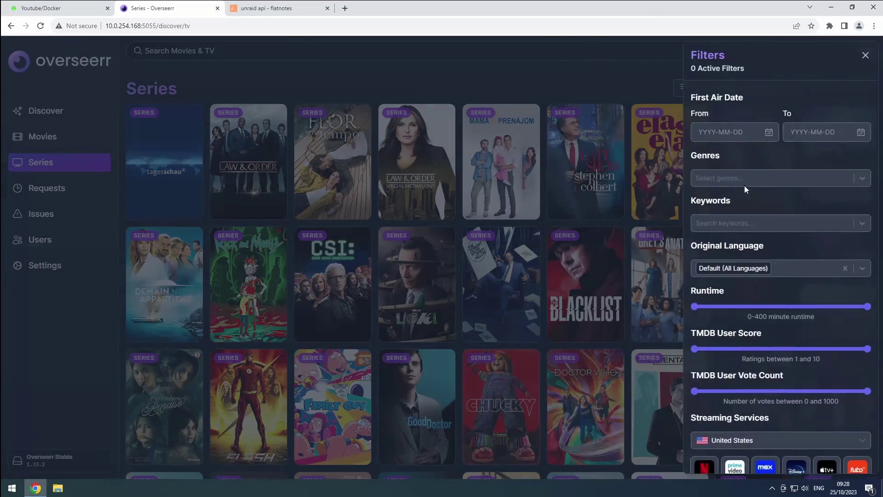
pyautogui.scroll(-3, 744, 186)
pyautogui.click(529, 146)
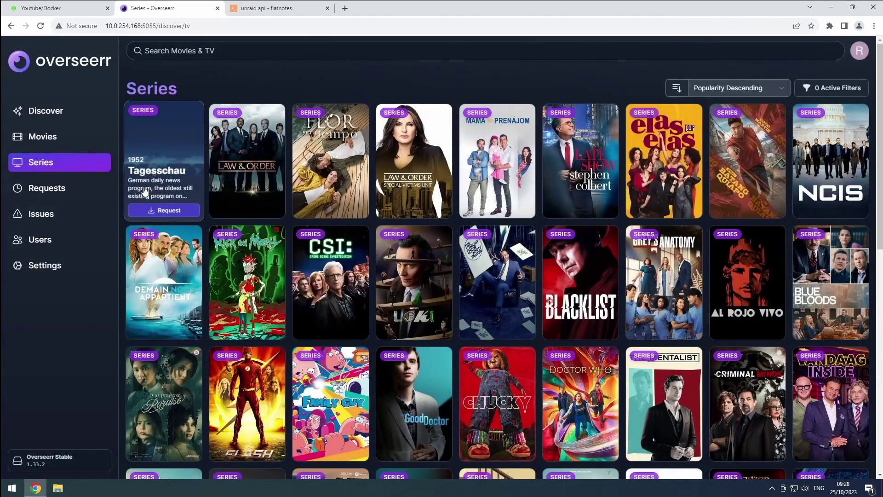
# Step: In Users settings, enable Auto-Approve in default permissions and save the changes
pyautogui.click(49, 262)
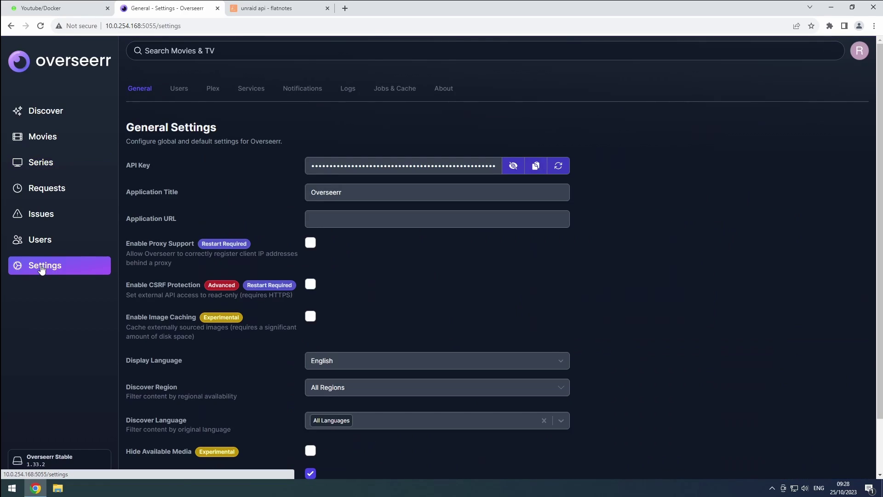
pyautogui.click(180, 90)
pyautogui.scroll(-8, 254, 238)
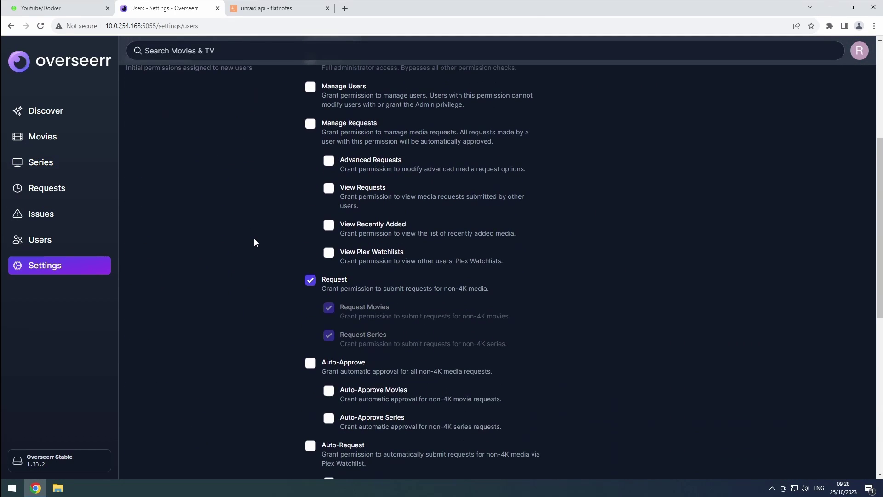
pyautogui.click(311, 225)
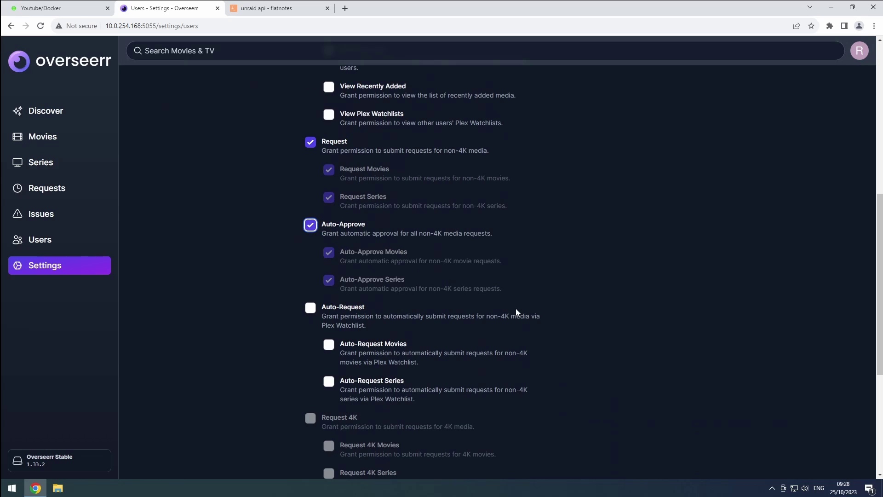
pyautogui.scroll(-5, 520, 315)
pyautogui.click(833, 449)
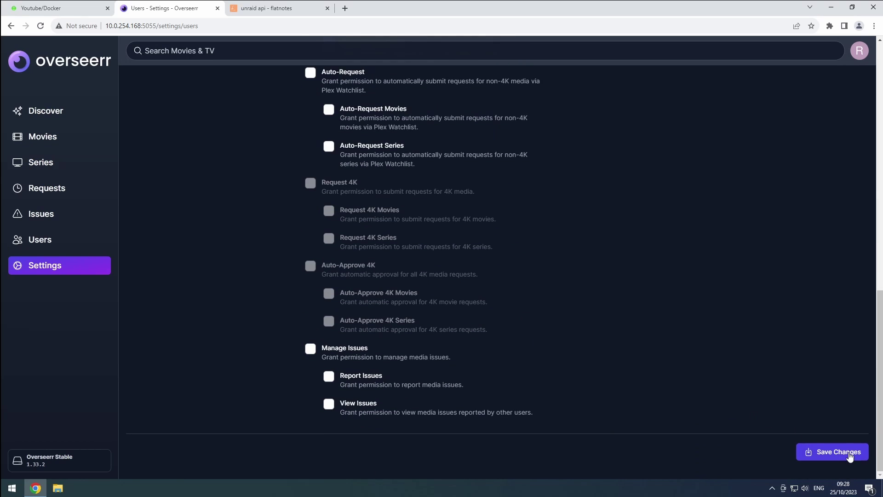